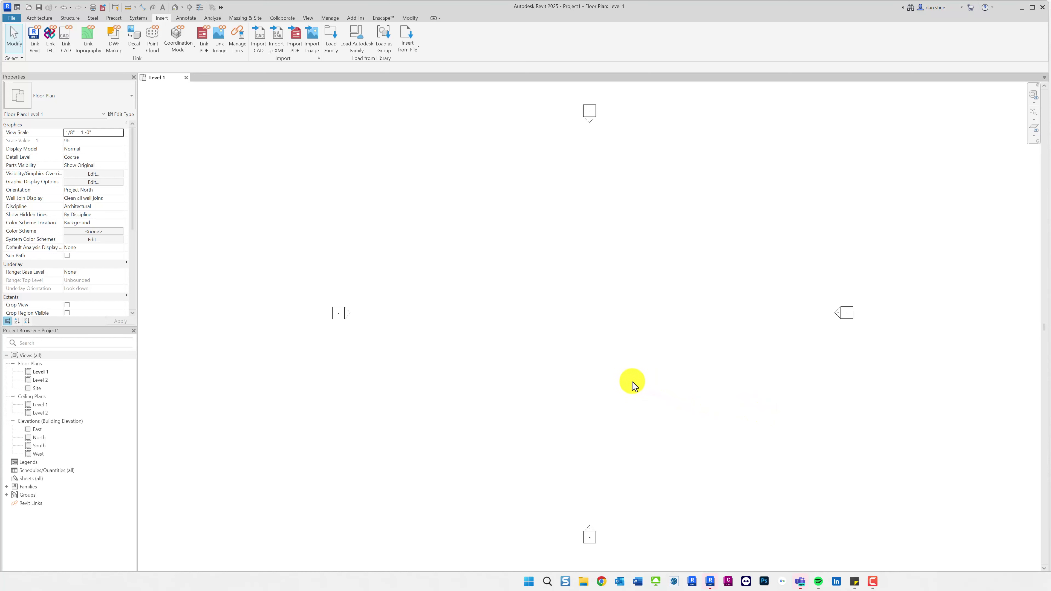
- Open the South elevation view from its elevation marker
click(591, 530)
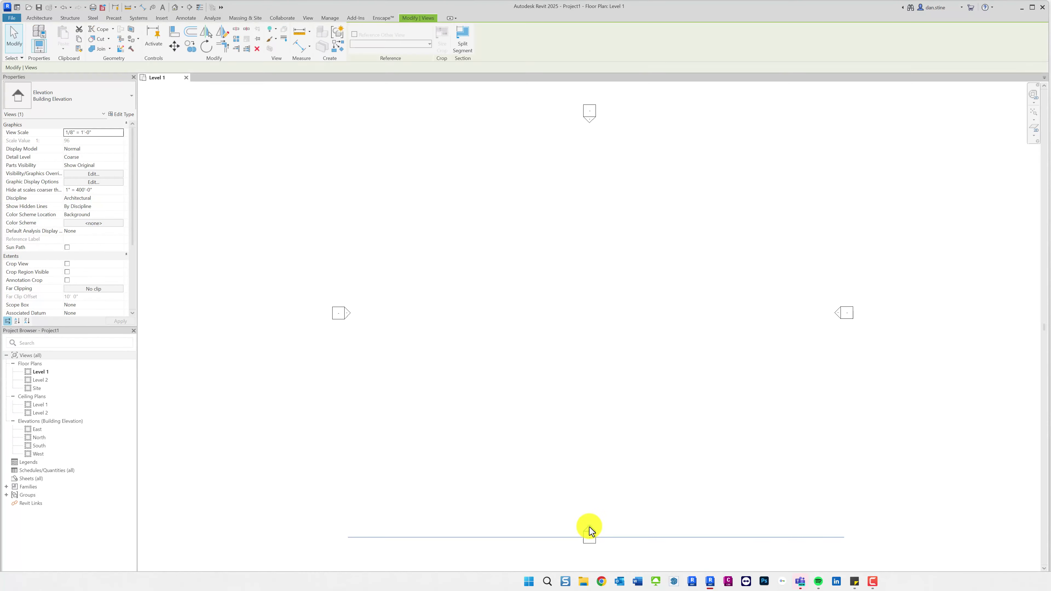
double_click(591, 531)
click(40, 18)
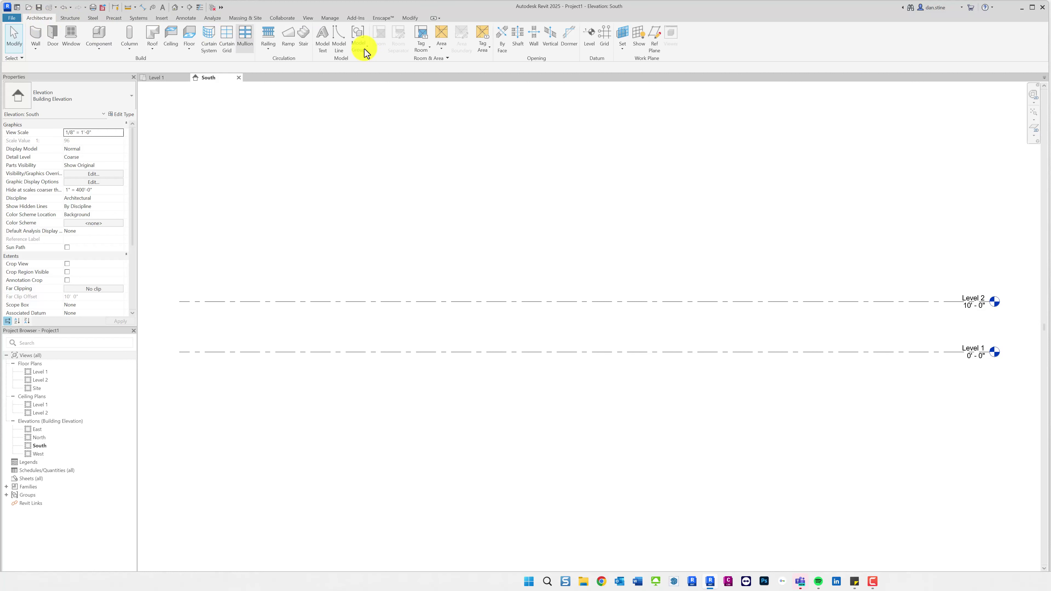
- Draw a short reference plane between Level 1 and Level 2 and name it L-R
click(654, 41)
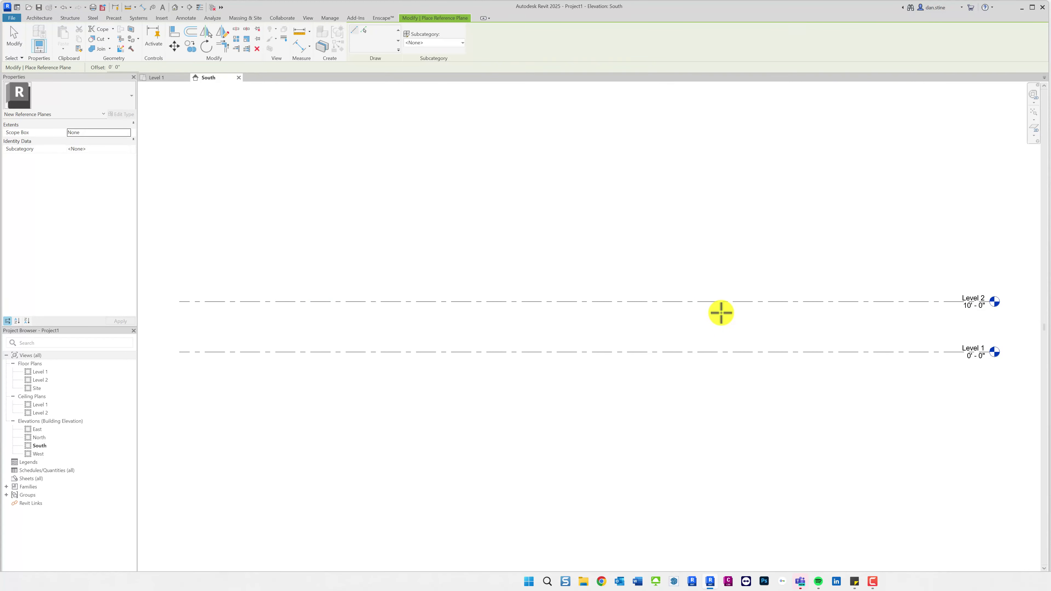
click(720, 313)
click(759, 313)
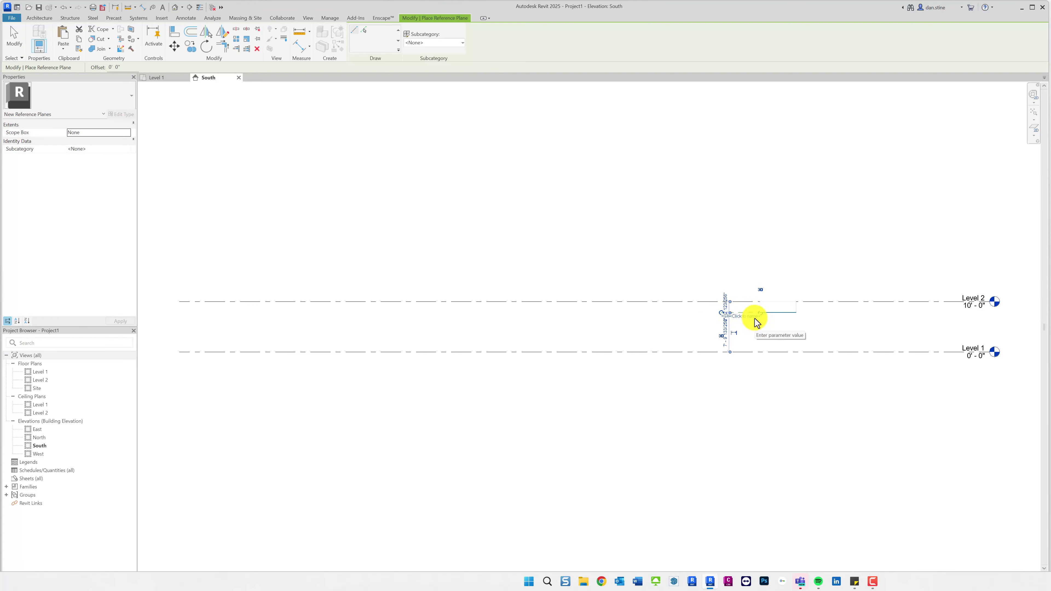
text(L-R)
key(Return)
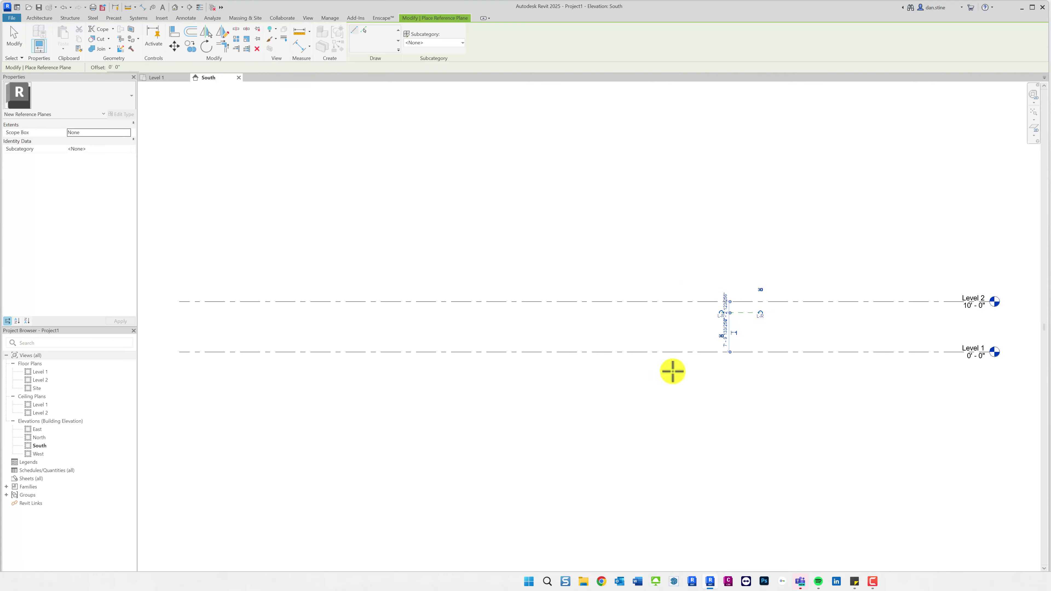
- Draw a second short reference plane at the same height to its left
click(674, 313)
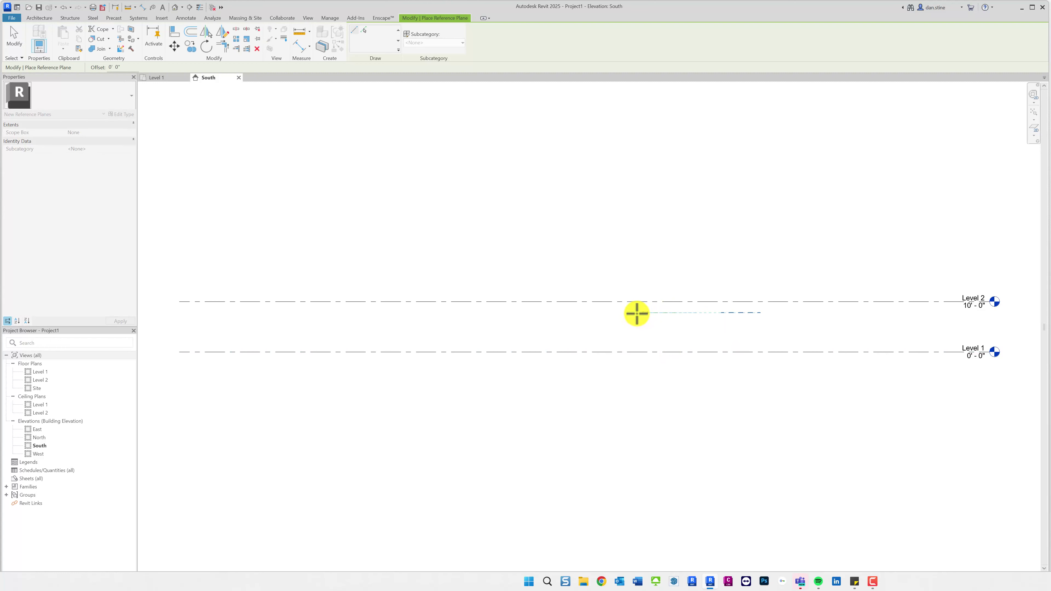
click(633, 313)
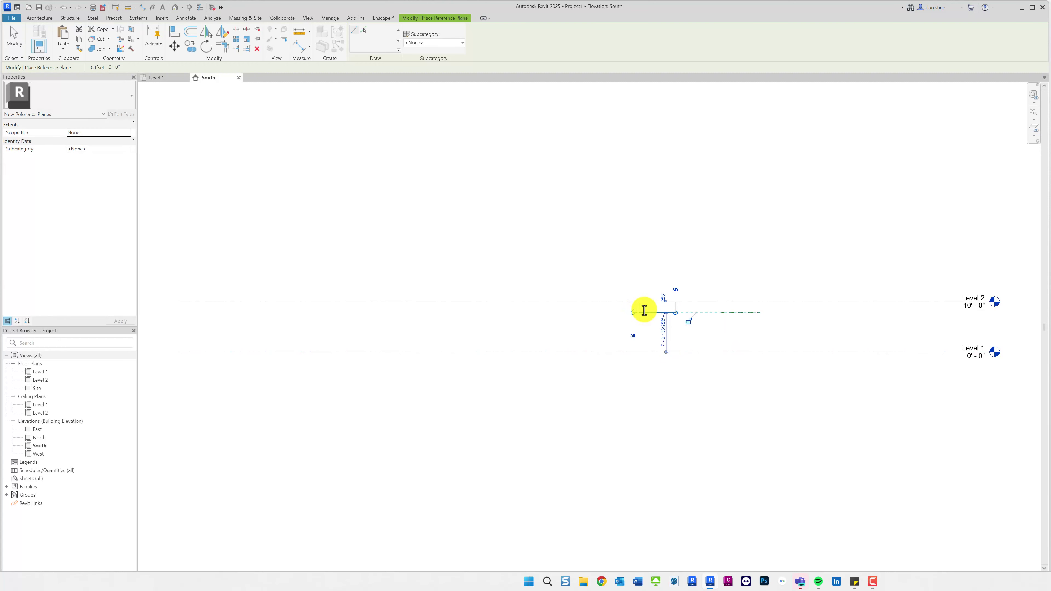
key(Escape)
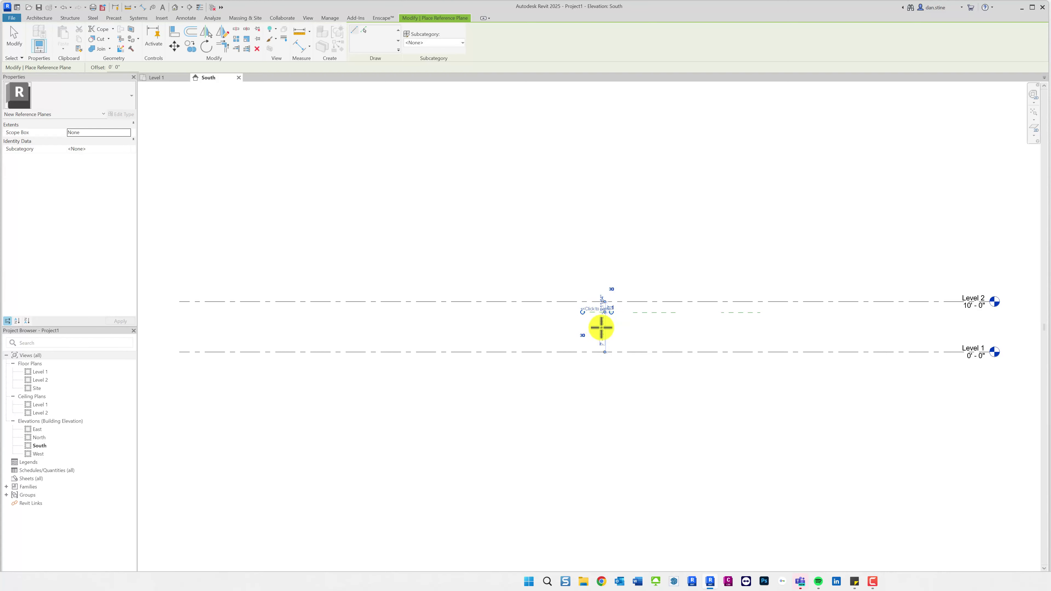
key(Escape)
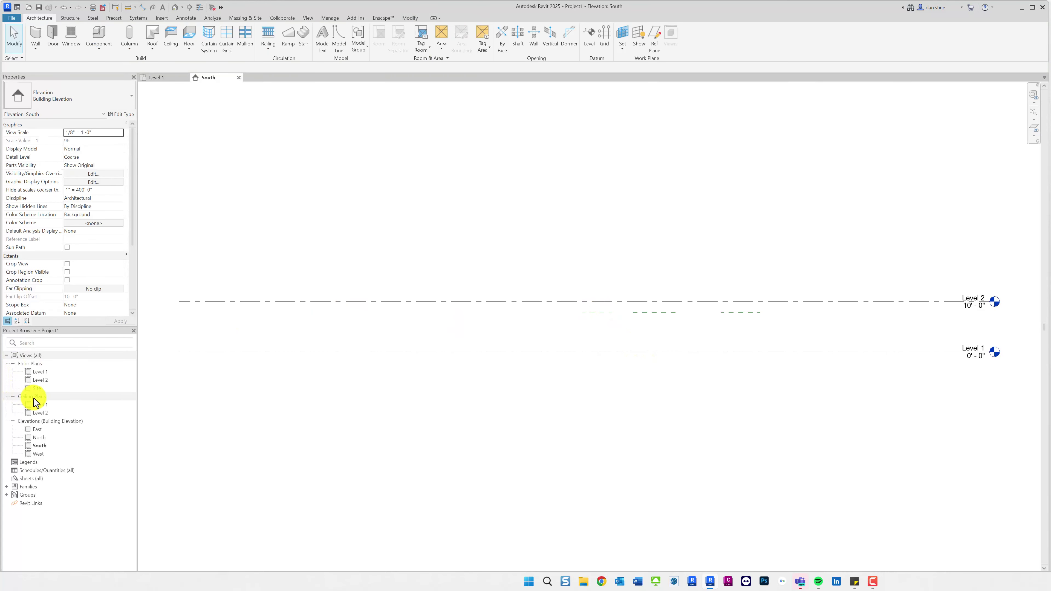
- Open the Level 1 ceiling plan and start placing a Troffer Light 2x4 Parabolic fixture
double_click(42, 405)
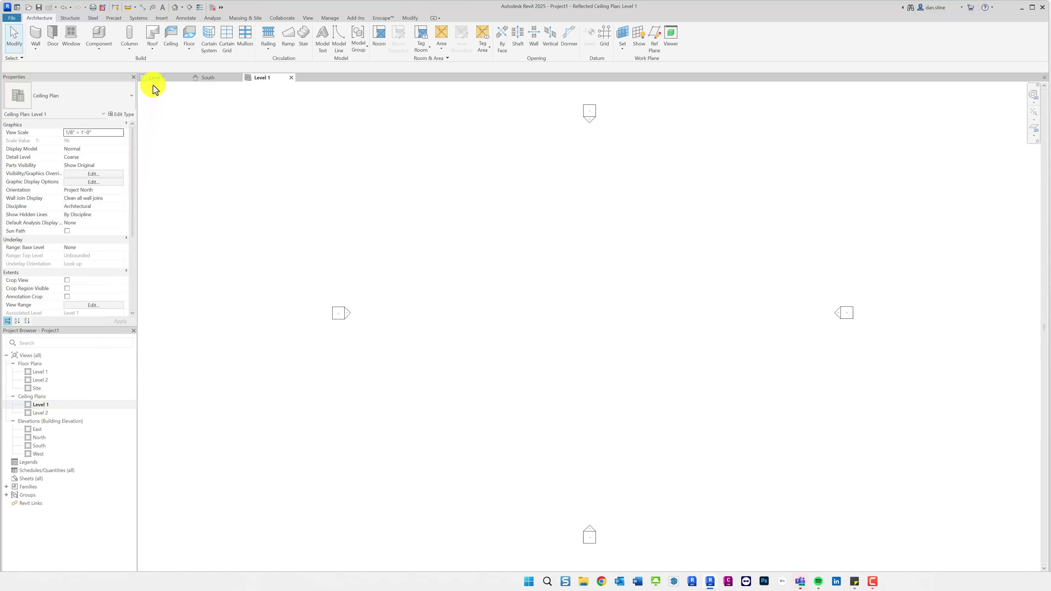
click(144, 19)
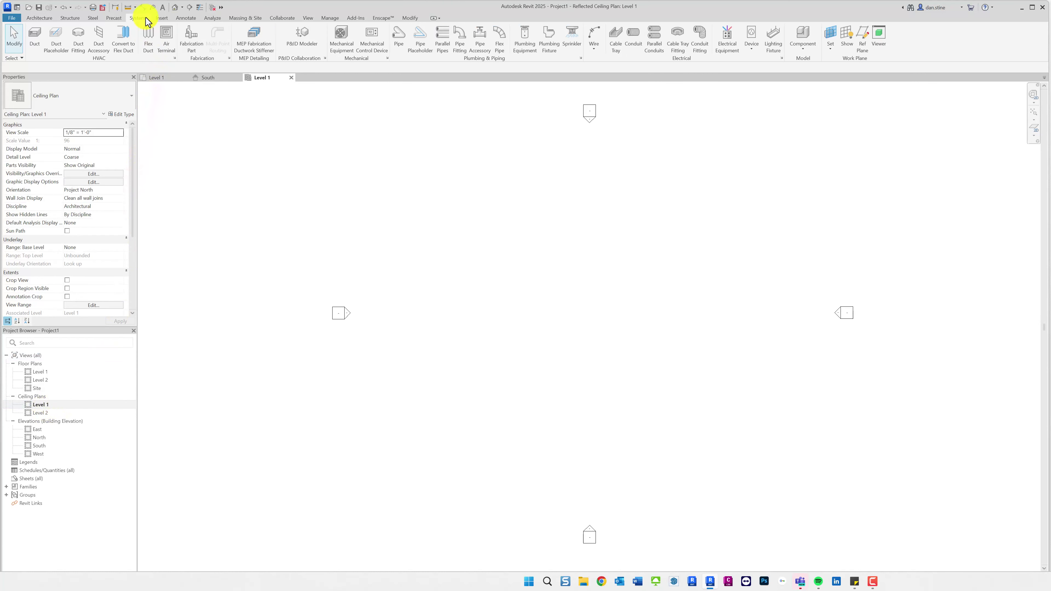
click(771, 41)
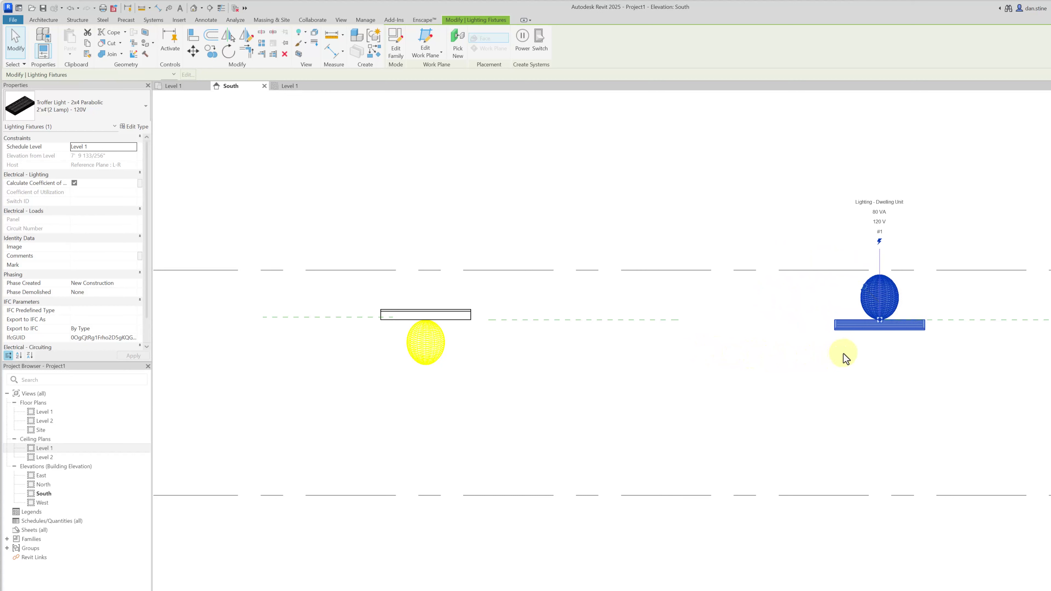
- Slide the fixture hosted on R-L to the right along its reference plane
drag(874, 311, 954, 310)
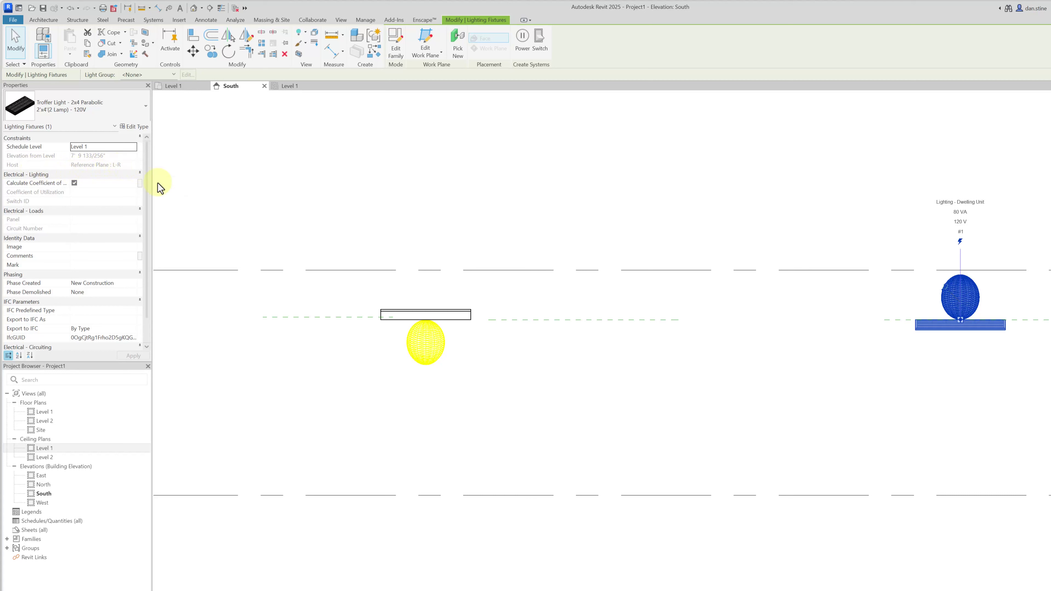
click(898, 320)
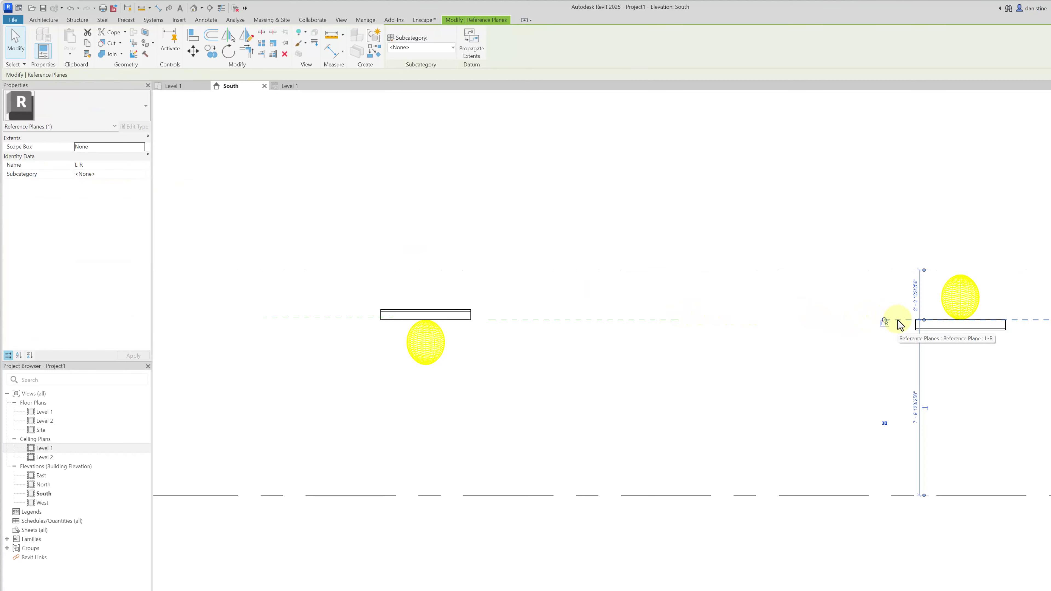
click(460, 323)
key(Right)
key(Right)
key(Right)
key(Right)
key(Right)
key(Right)
key(Right)
key(Right)
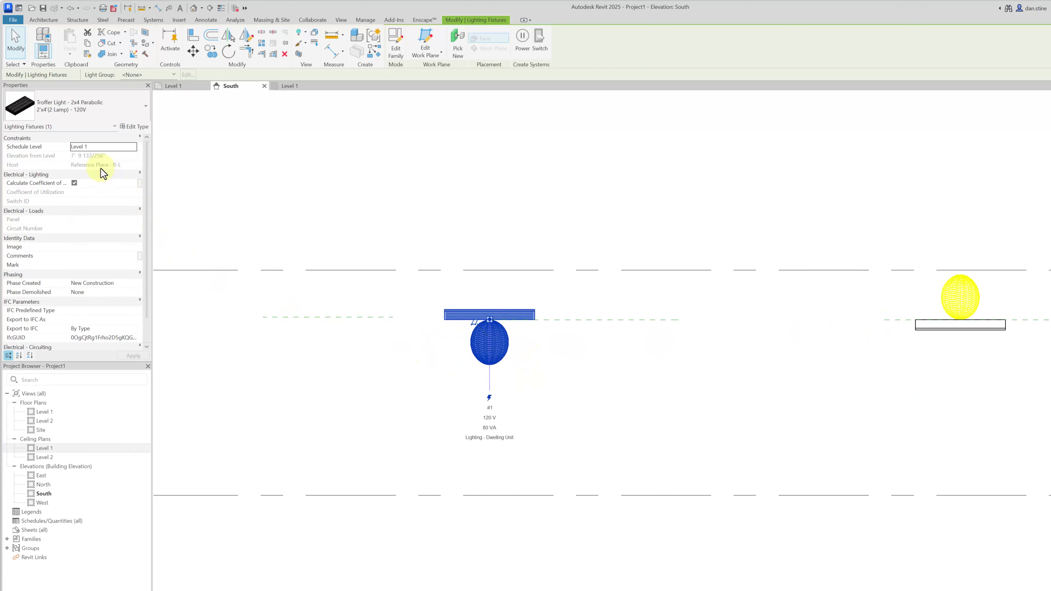
key(Right)
key(Right)
key(Right)
key(Right)
key(Right)
key(Right)
key(Right)
key(Right)
key(Right)
key(Right)
key(Right)
key(Right)
key(Right)
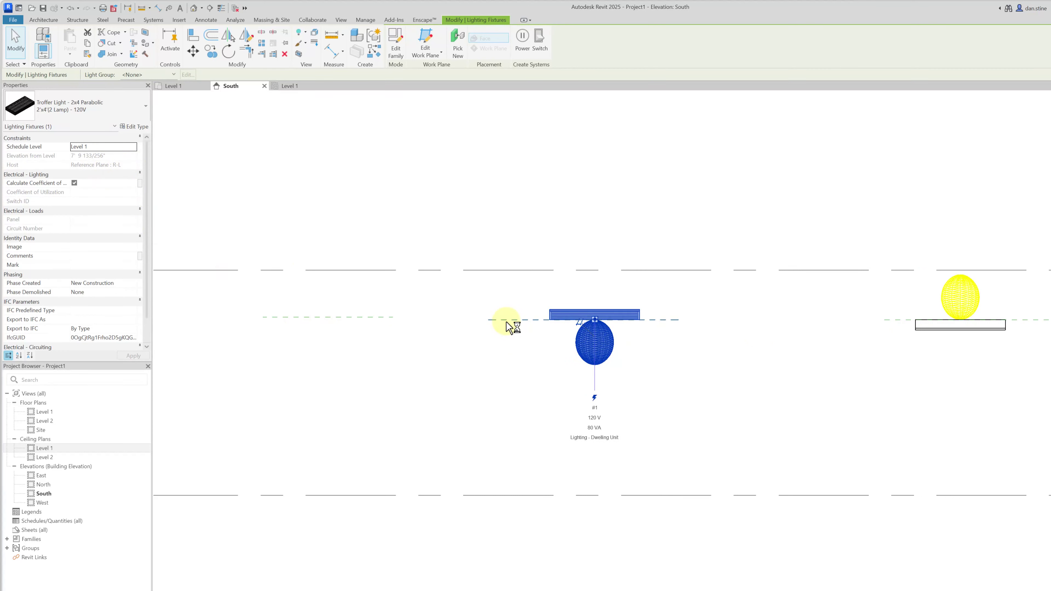
click(508, 321)
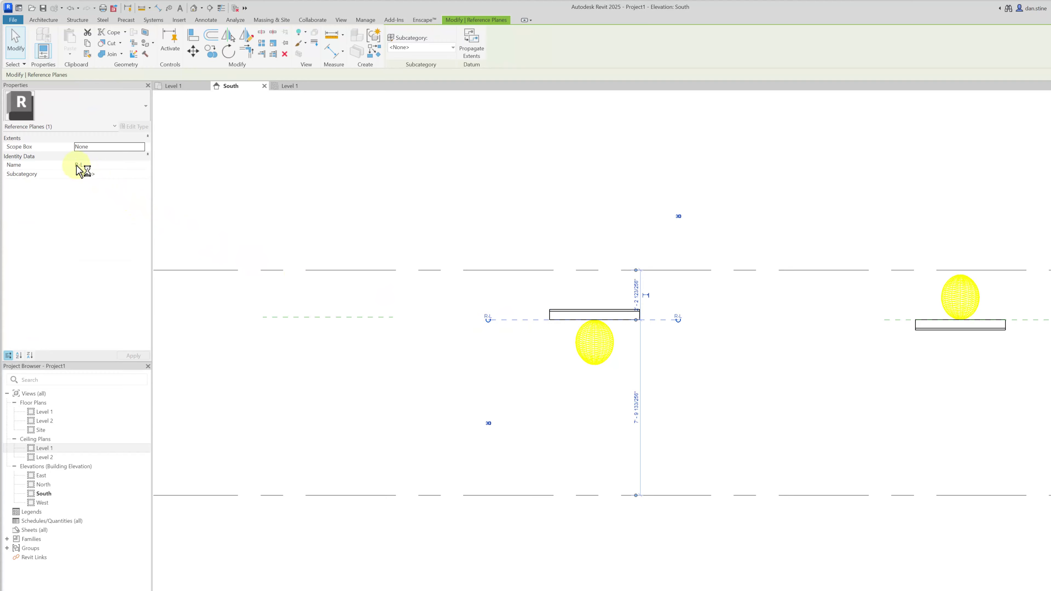
click(731, 422)
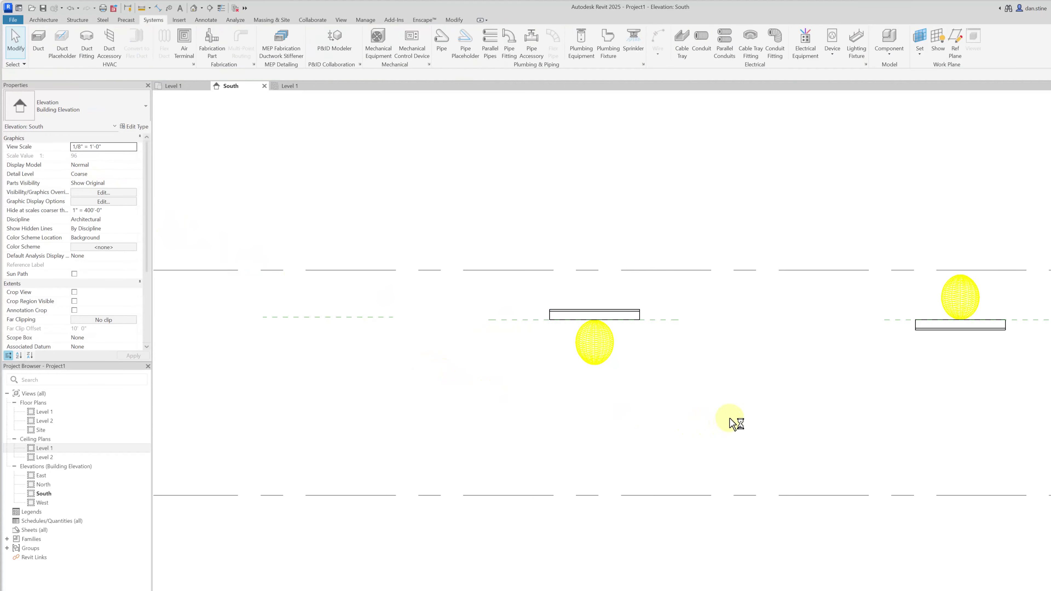
- Add a reference plane named L1 8 2 left of the fixtures at 8'-2" height
click(661, 320)
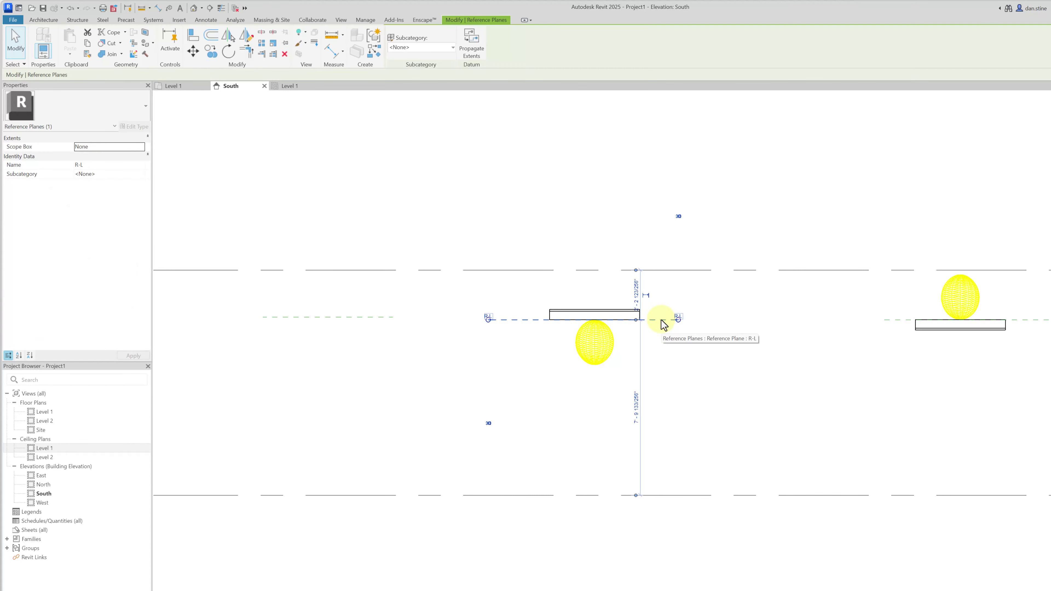
click(378, 318)
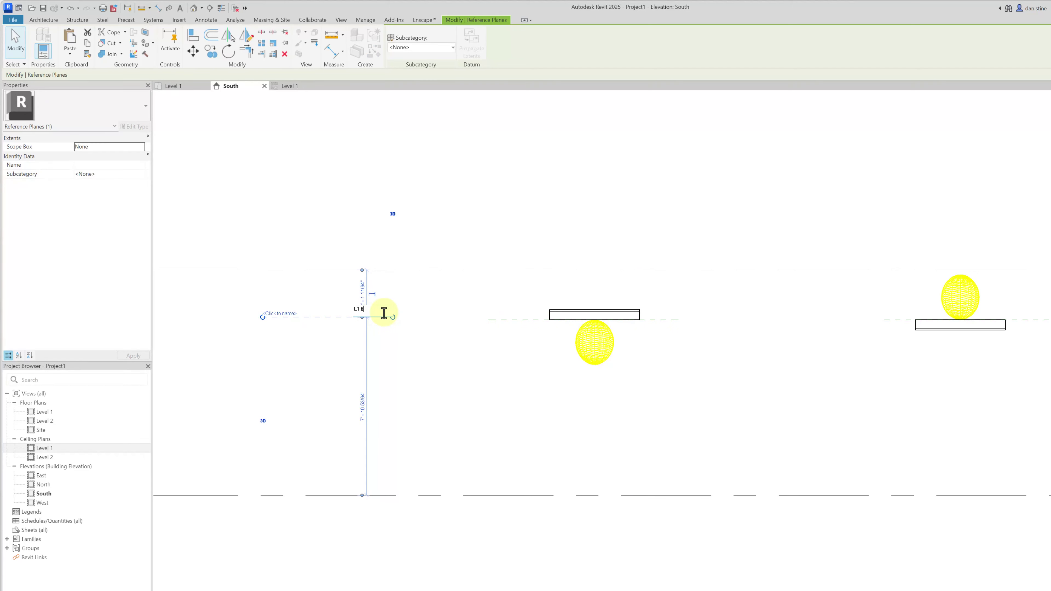
click(472, 345)
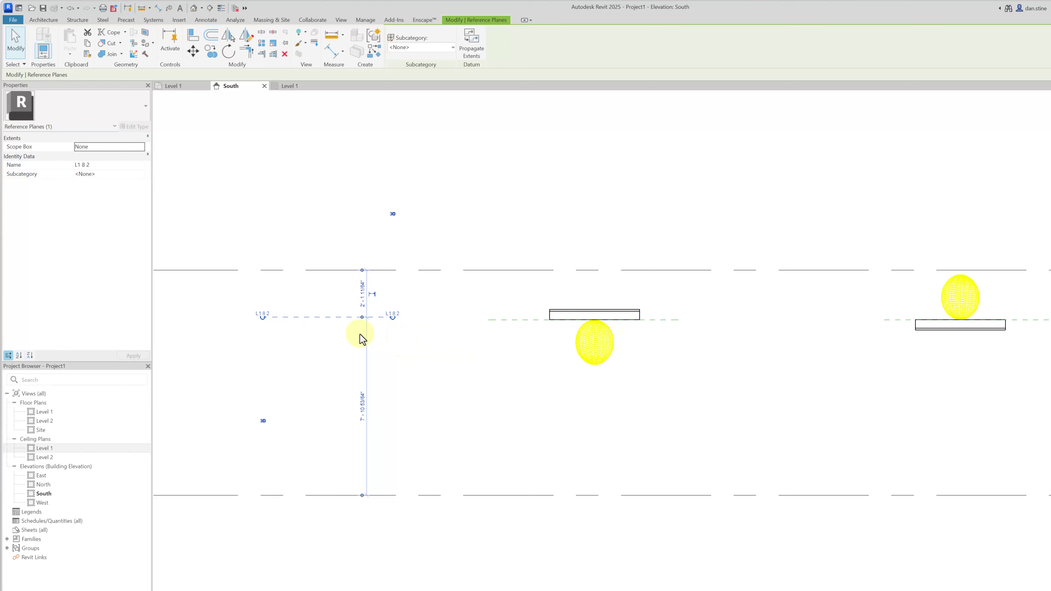
click(364, 405)
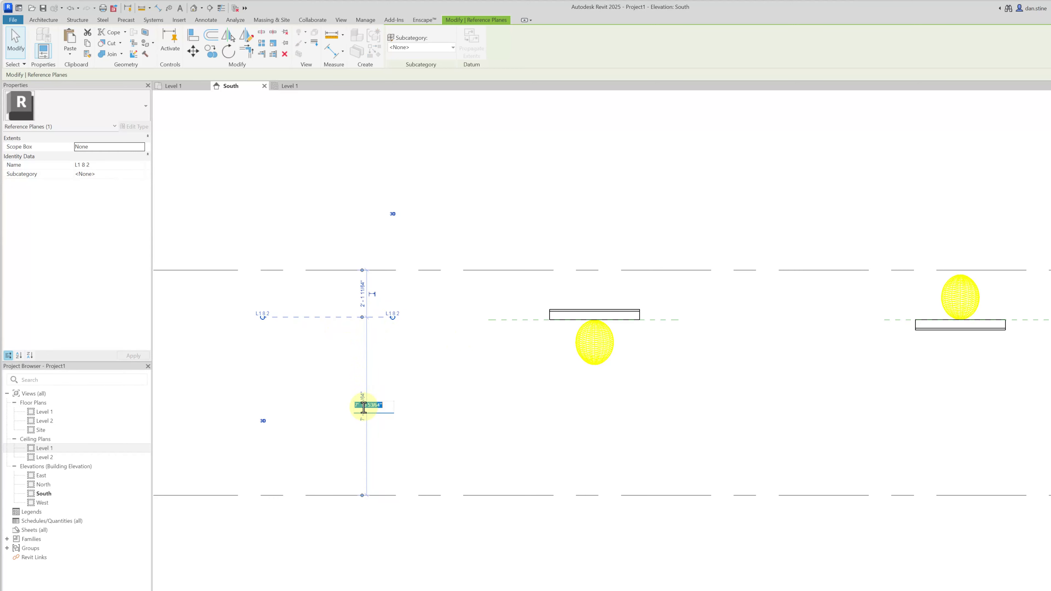
text(8 2)
click(488, 441)
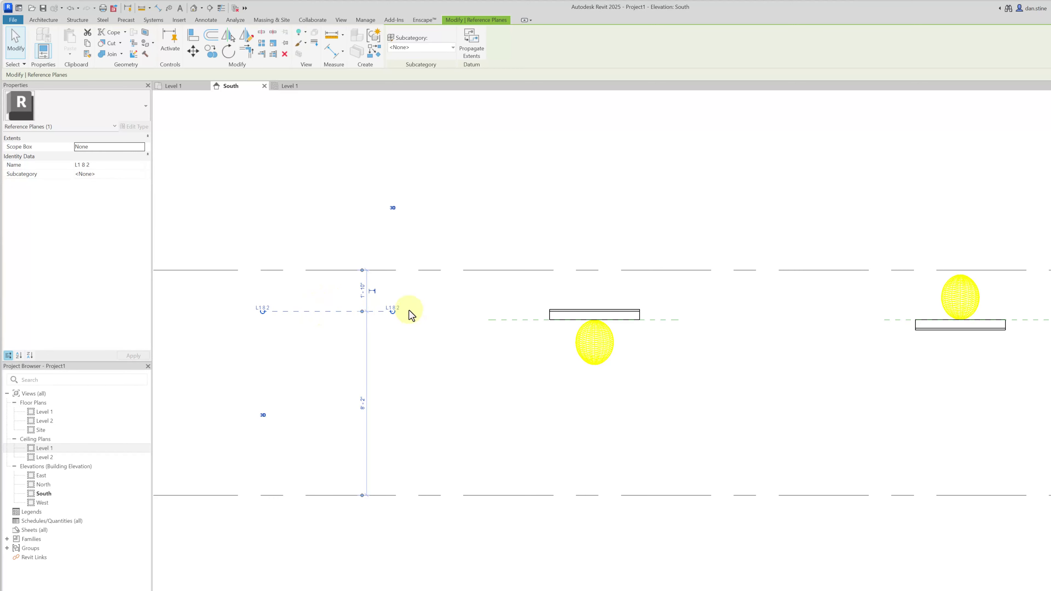
- From the Level 1 ceiling plan, rehost the troffer onto Reference Plane: L1 8 2, then return to South
click(275, 85)
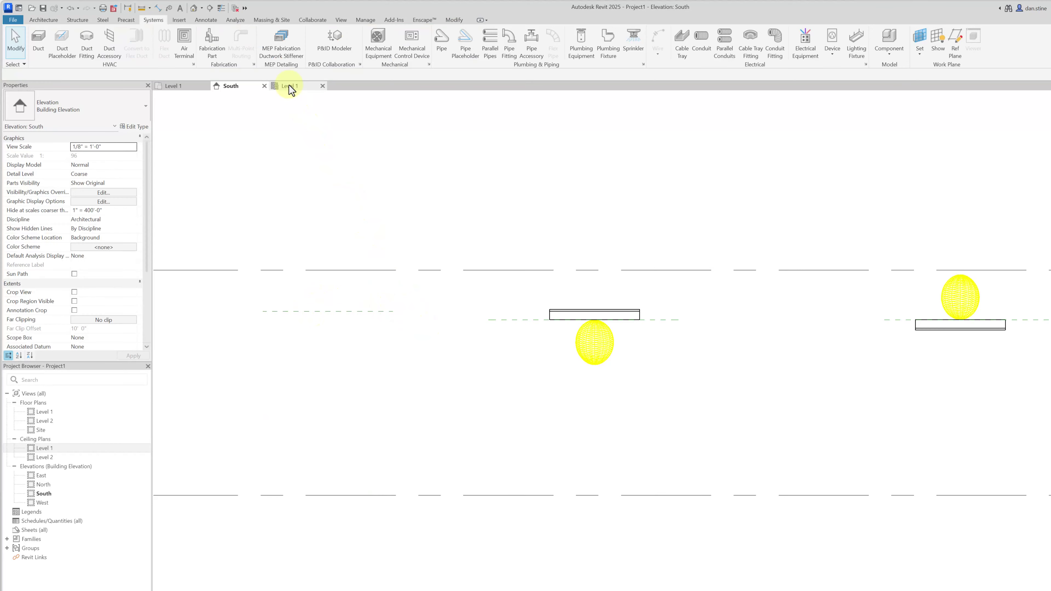
scroll(716, 308, up, 4)
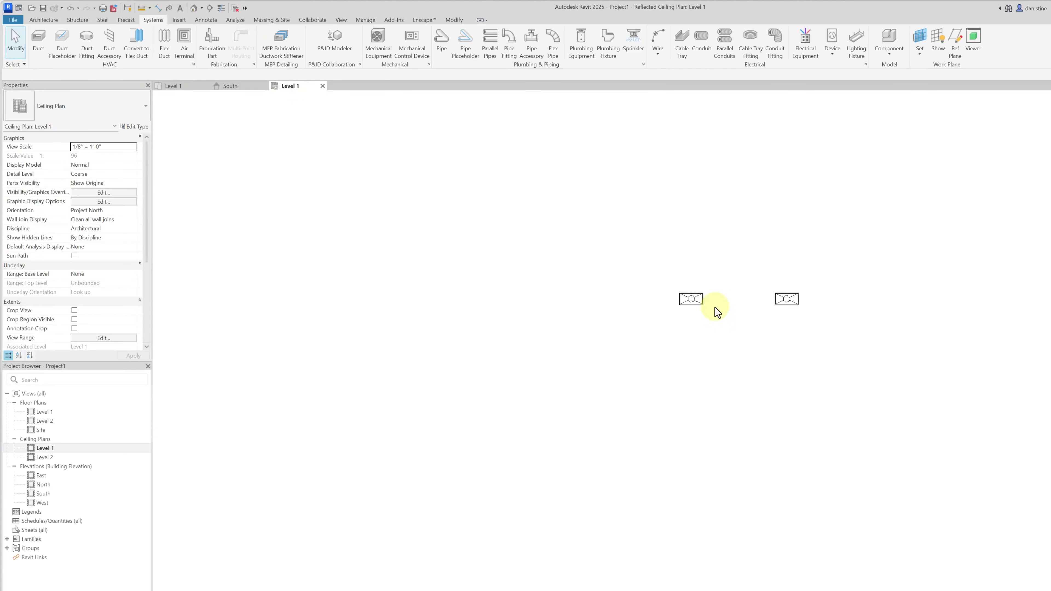
click(685, 305)
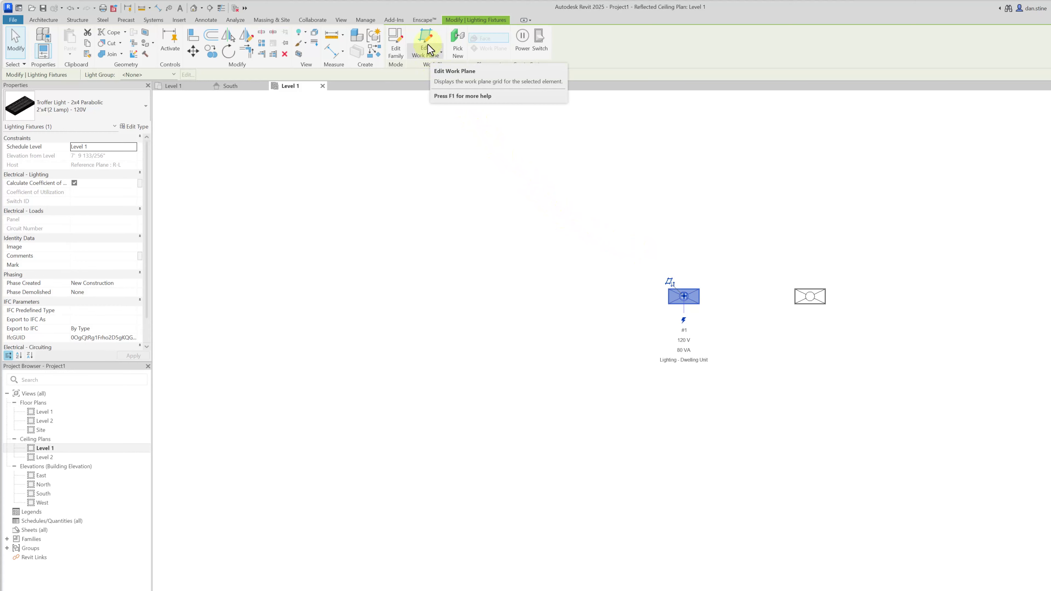
click(428, 58)
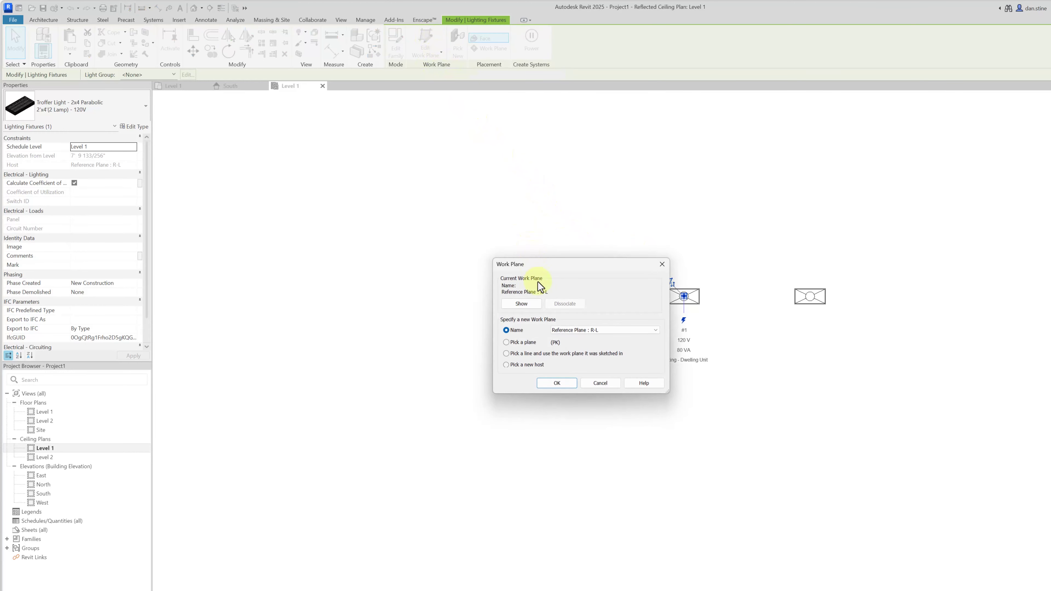
click(650, 330)
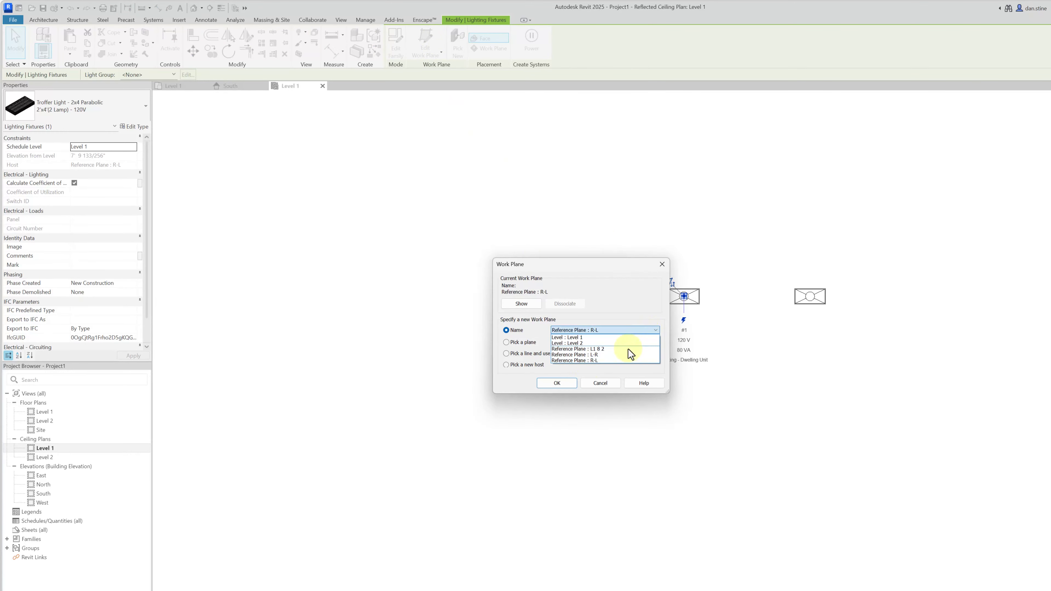
click(603, 348)
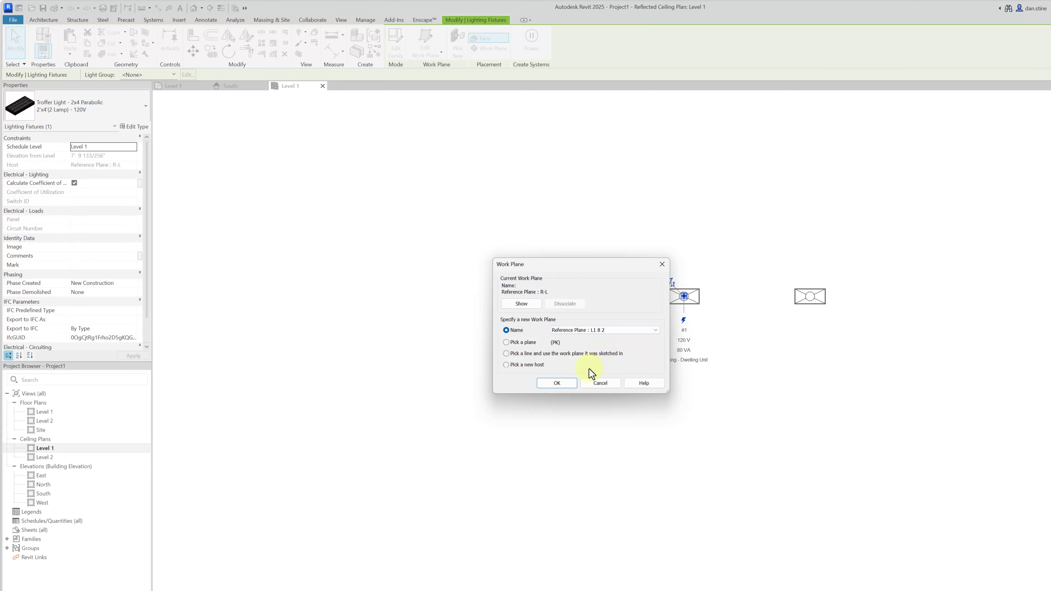
click(564, 382)
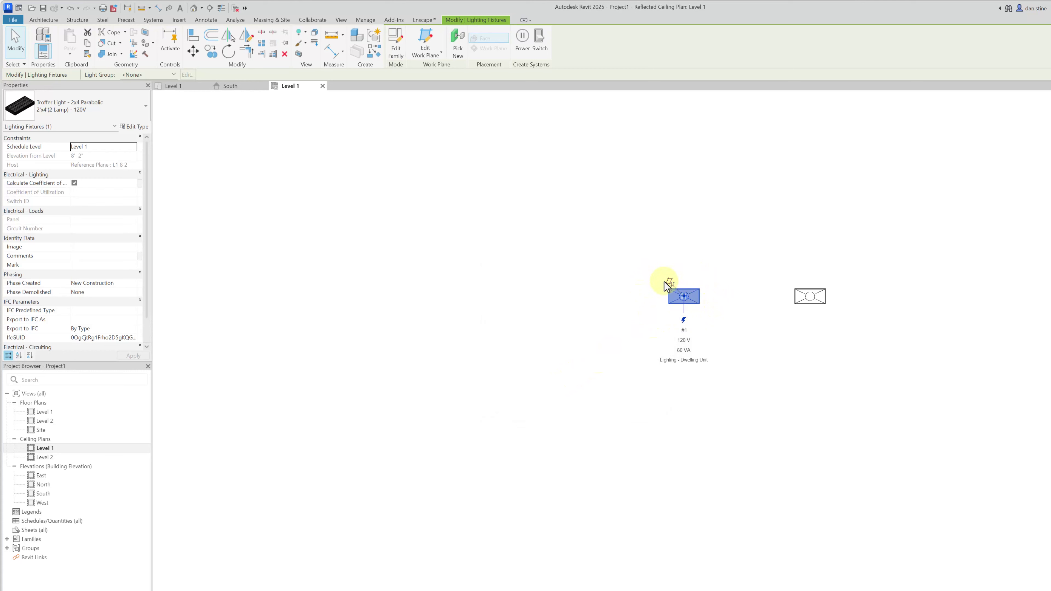
click(229, 87)
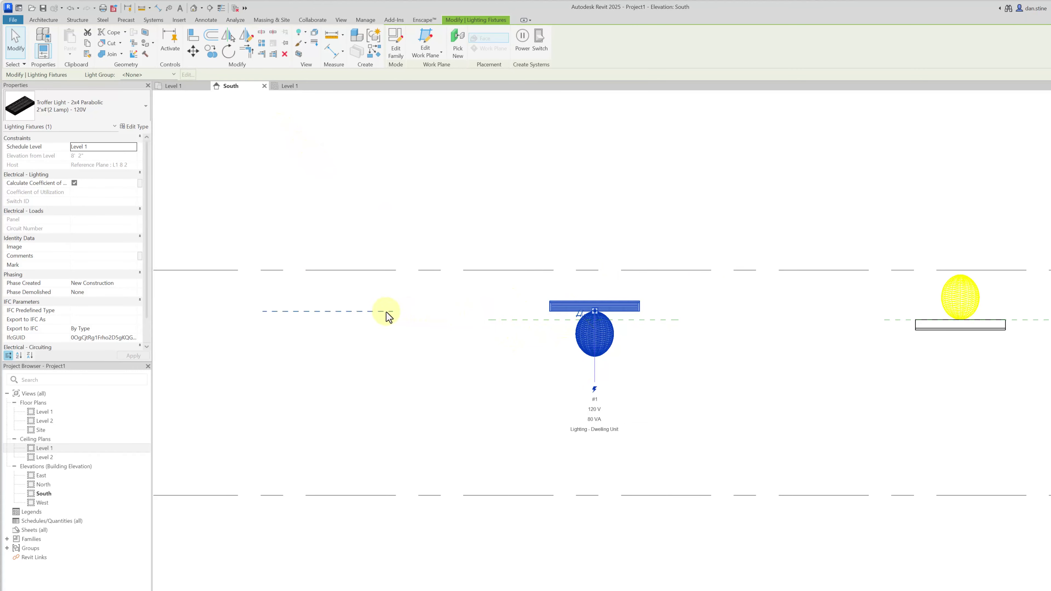
- Check the troffer's host against the L1 8 2 reference plane, then reselect the troffer
click(353, 311)
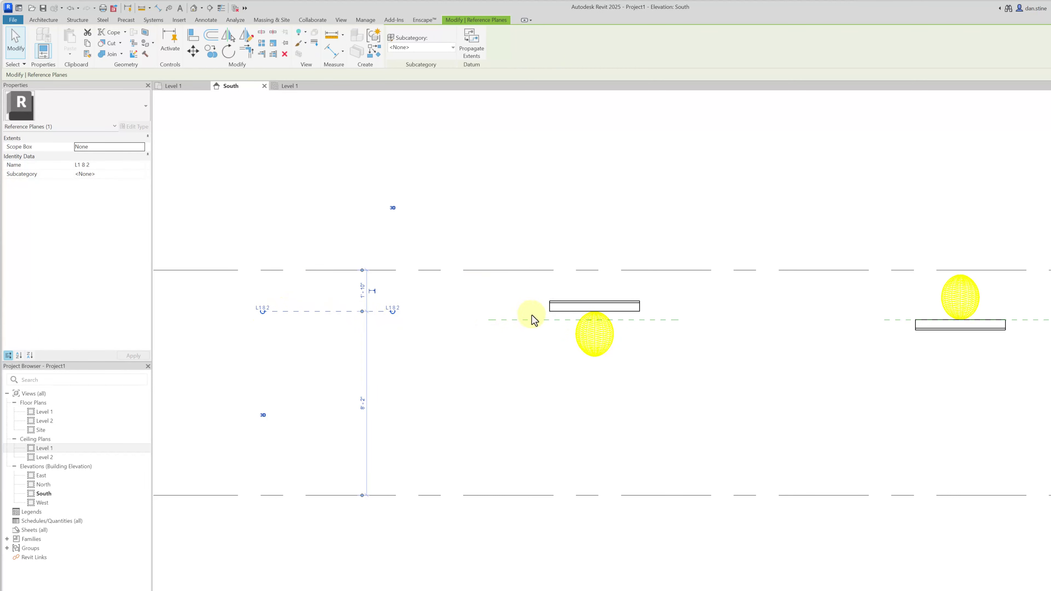
click(557, 307)
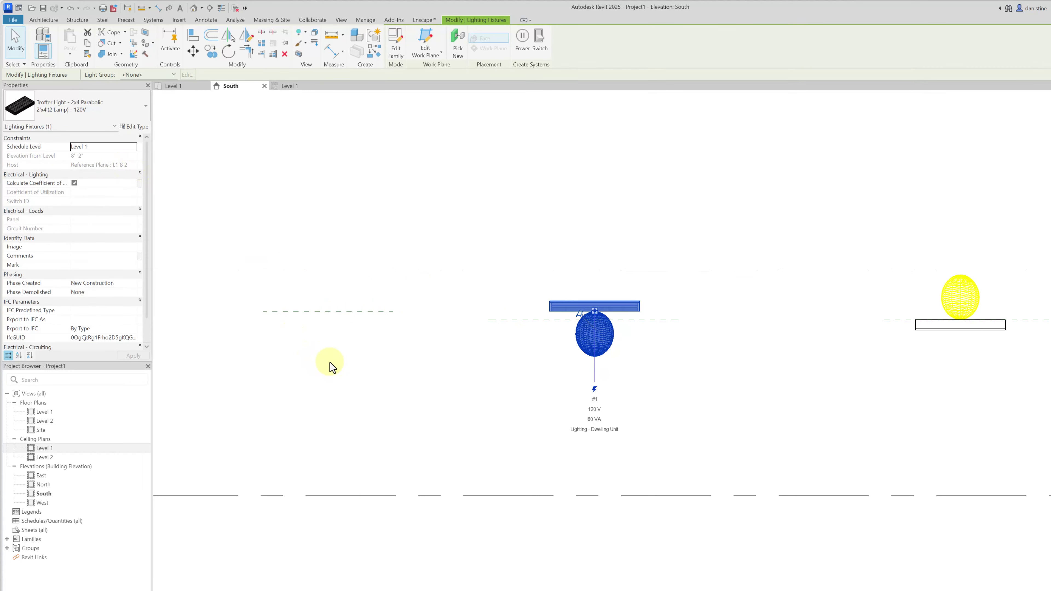
click(360, 313)
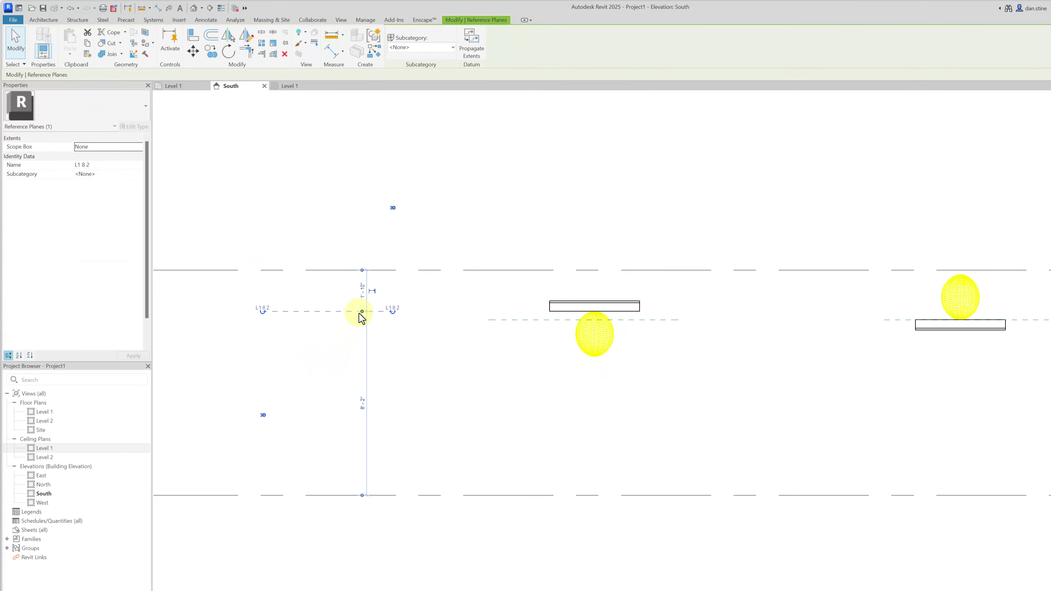
click(369, 326)
click(595, 327)
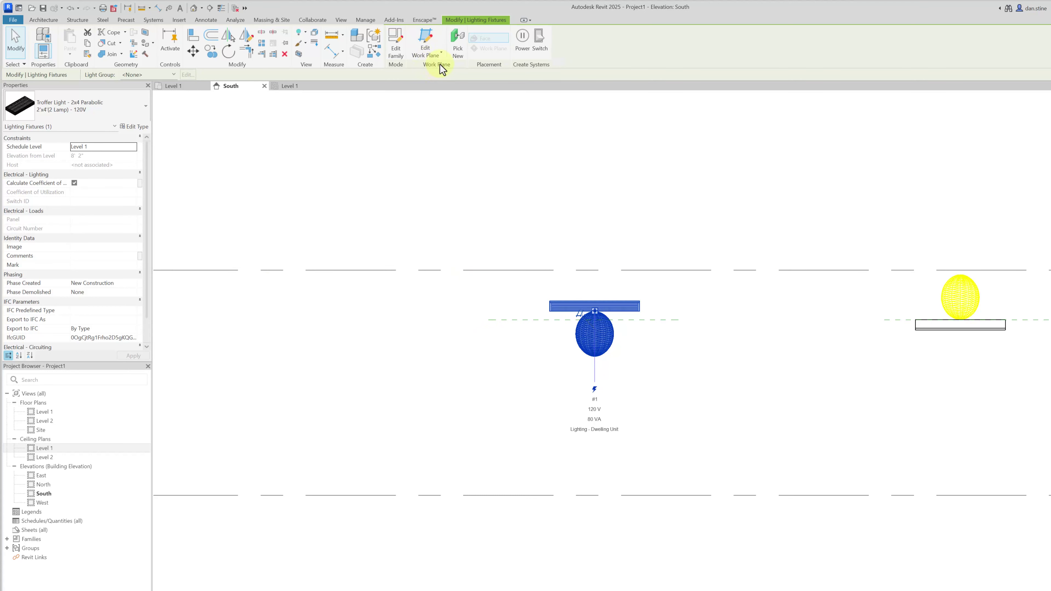
- Open the troffer's Work Plane dialog and expand the Name list of reference planes
click(428, 39)
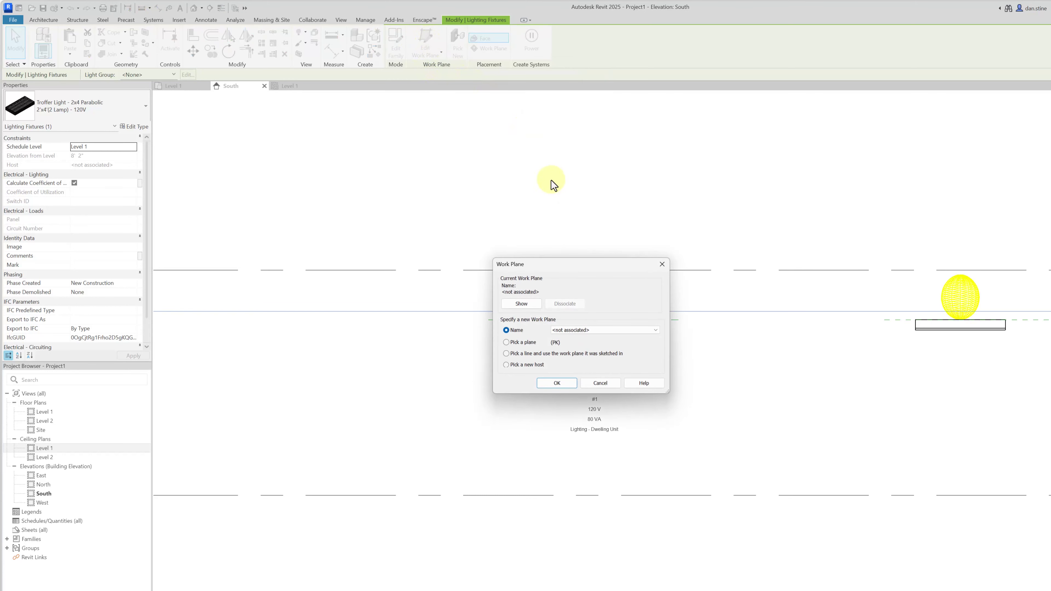
click(609, 330)
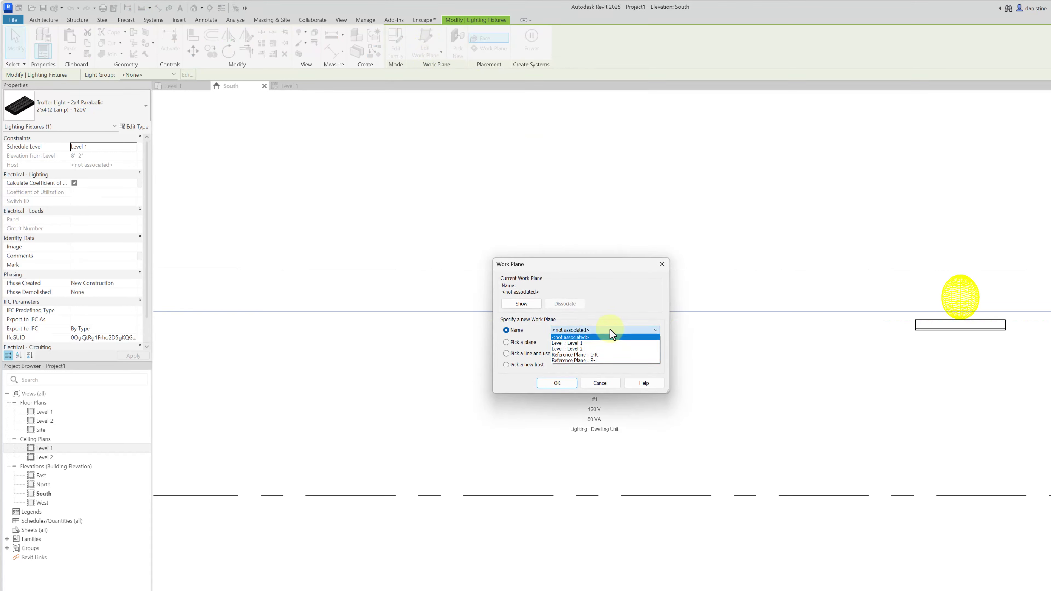
click(604, 355)
click(557, 383)
click(934, 305)
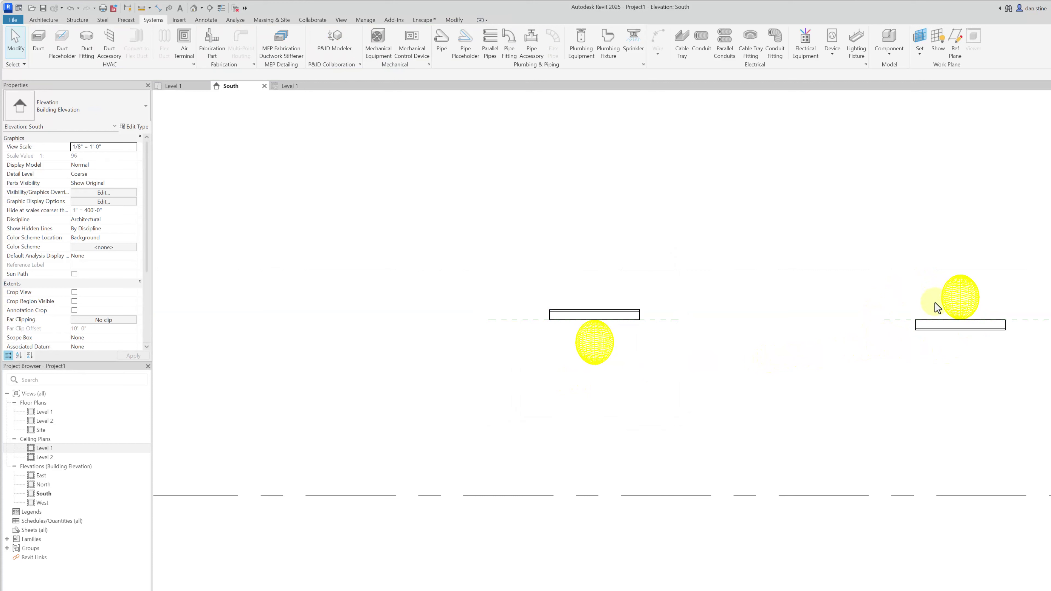
- Flip the right-hand troffer's work plane so it faces down like the first
click(958, 331)
scroll(1006, 337, up, 1)
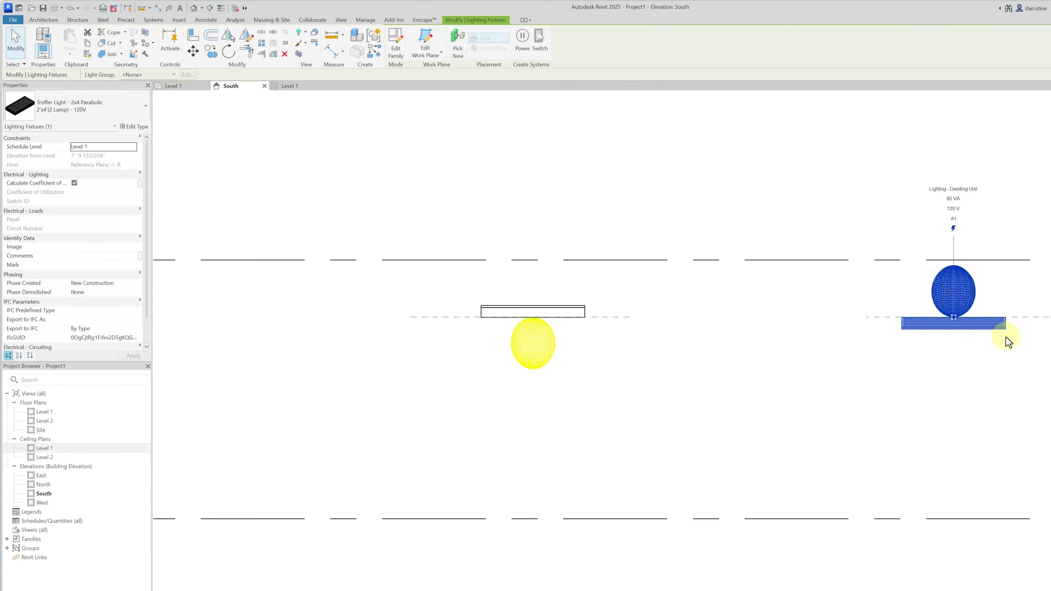
scroll(1007, 336, up, 2)
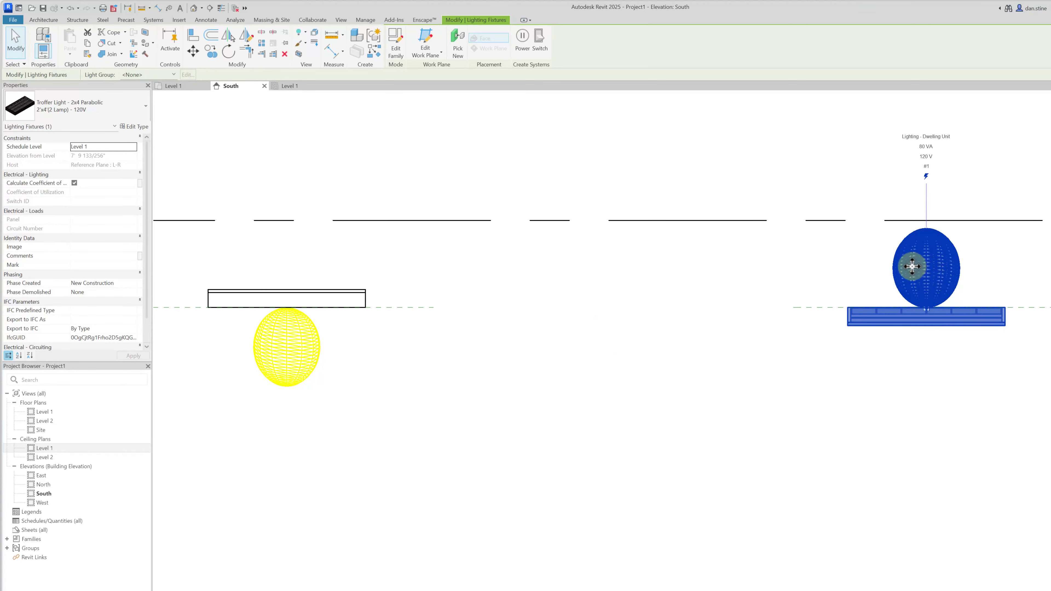
scroll(908, 285, down, 2)
scroll(908, 285, down, 4)
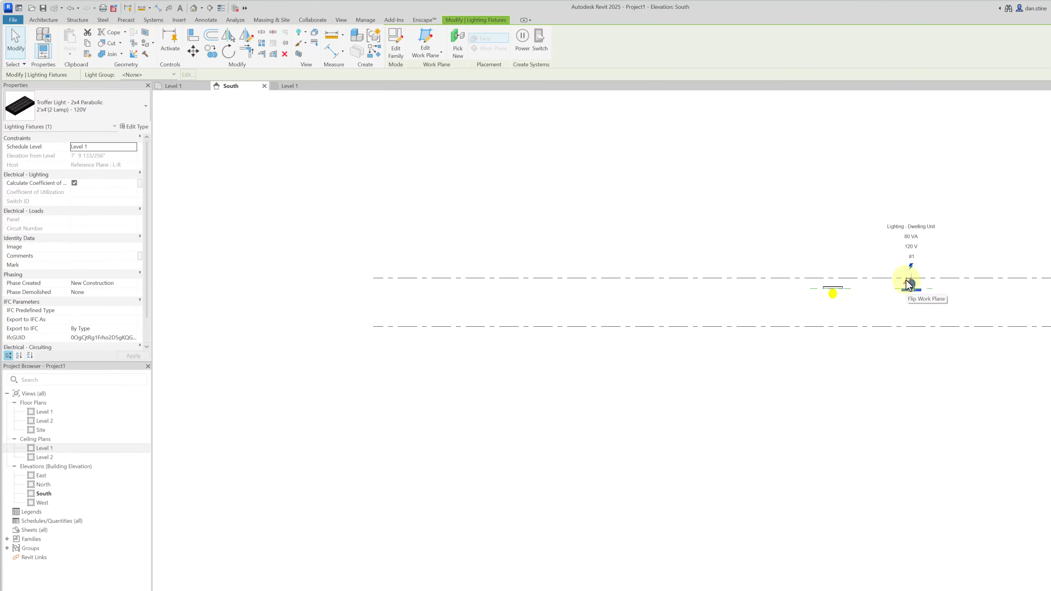
click(908, 285)
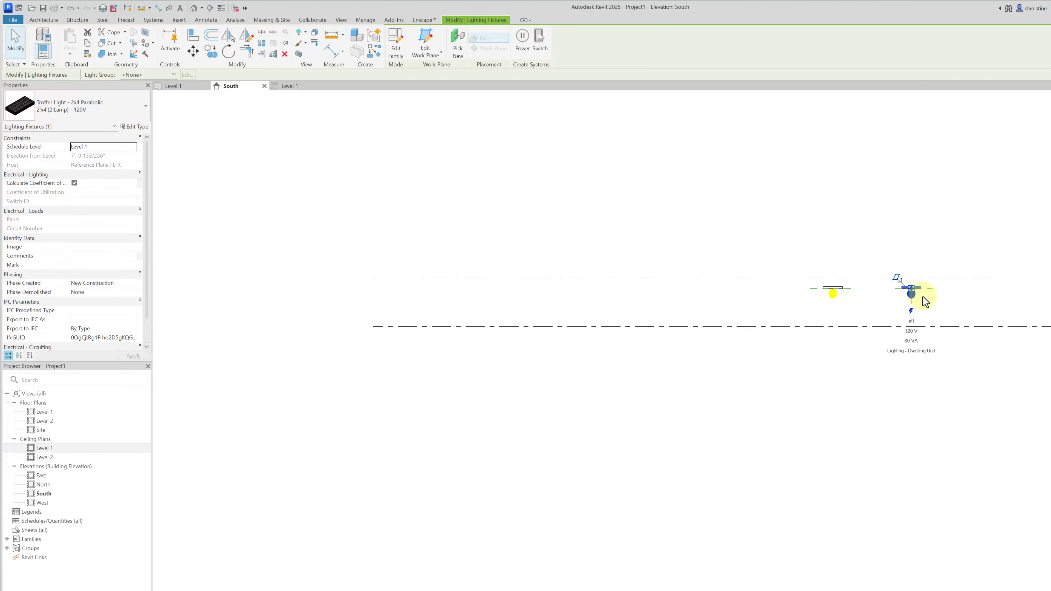
scroll(921, 296, up, 6)
click(948, 283)
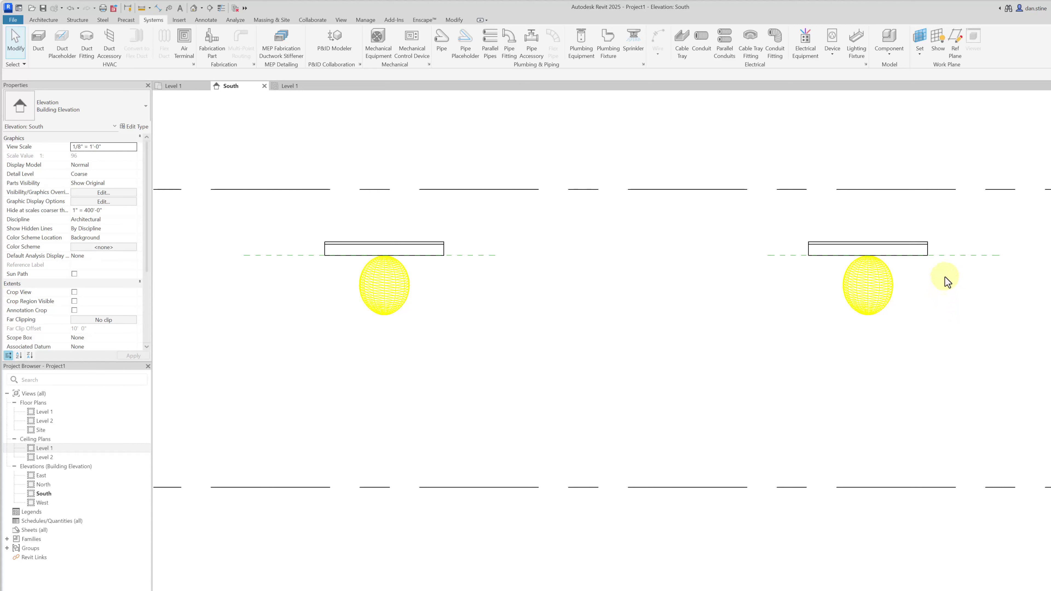